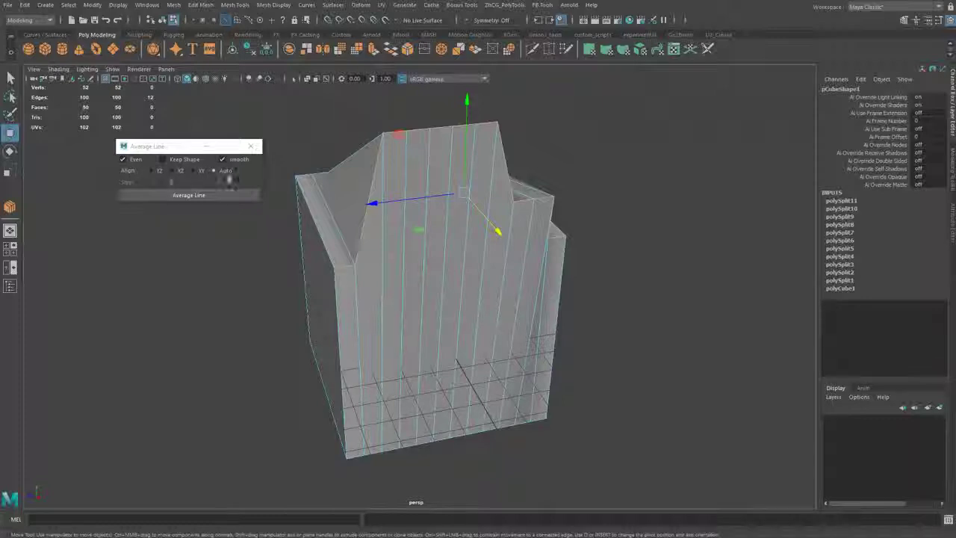
# - Run Average Line on the block's top edge loop to even out its spacing
pyautogui.click(187, 195)
pyautogui.keyDown('alt'); pyautogui.moveTo(327, 259); pyautogui.dragTo(321, 249); pyautogui.keyUp('alt')
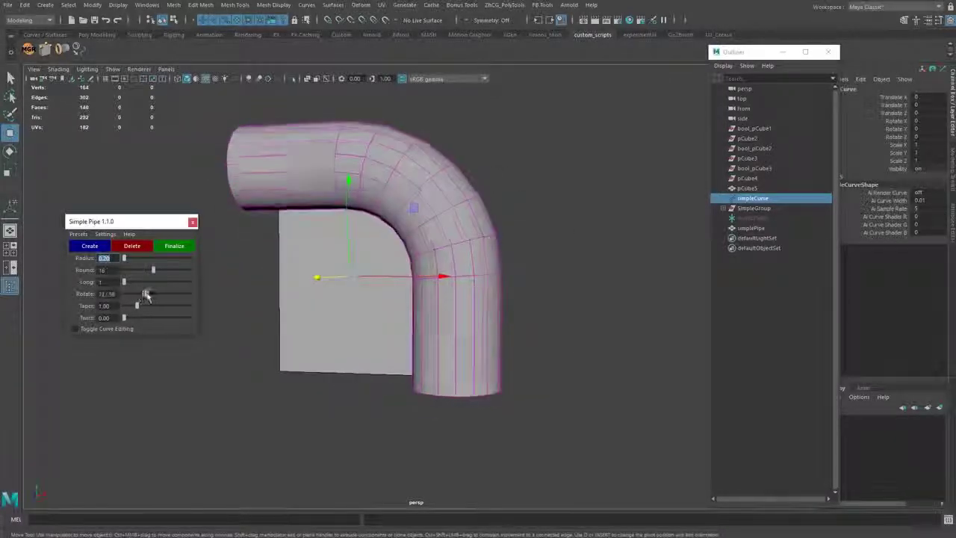
# - Taper the pipe wider toward its end (Taper 1.71) and move the blockout's lower edges down
pyautogui.moveTo(134, 312)
pyautogui.mouseDown()
pyautogui.moveTo(149, 307)
pyautogui.moveTo(125, 307)
pyautogui.moveTo(150, 308)
pyautogui.moveTo(140, 309)
pyautogui.mouseUp()
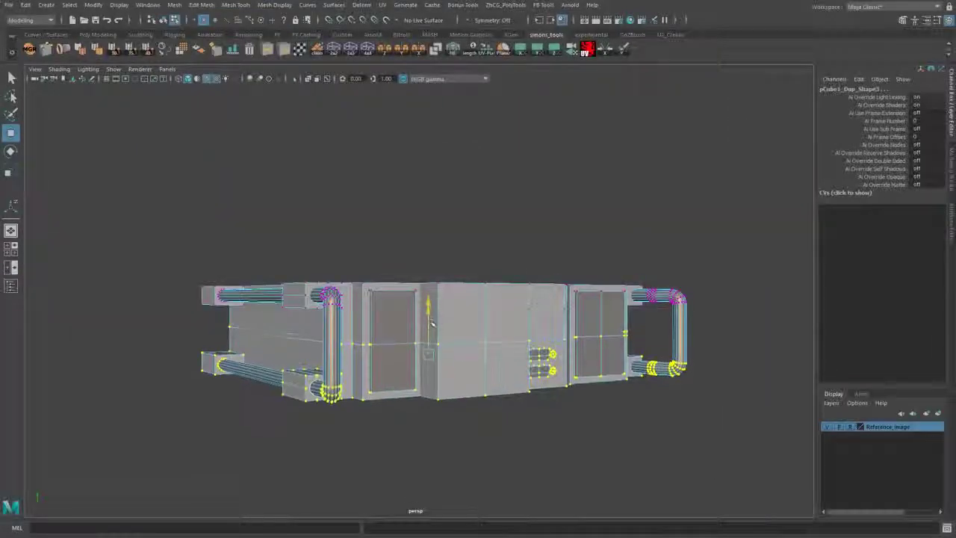
pyautogui.moveTo(431, 322); pyautogui.dragTo(434, 331)
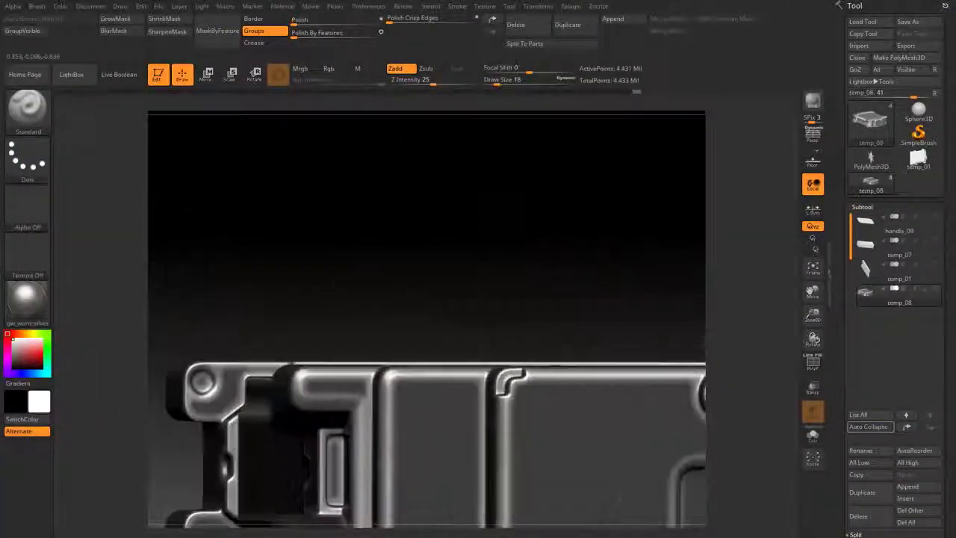
# - Rotate the high-poly radio sculpt to a straight side view
pyautogui.moveTo(744, 356)
pyautogui.mouseDown()
pyautogui.moveTo(631, 210)
pyautogui.moveTo(742, 273)
pyautogui.moveTo(518, 212)
pyautogui.mouseUp()
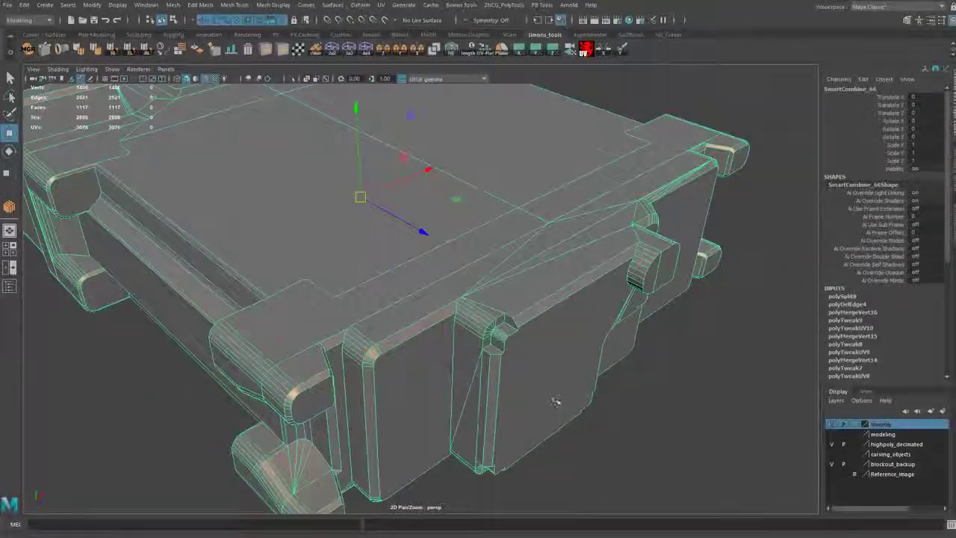
# - Show the high-poly modeling layer and add the five selected radio parts to a display layer
pyautogui.click(831, 434)
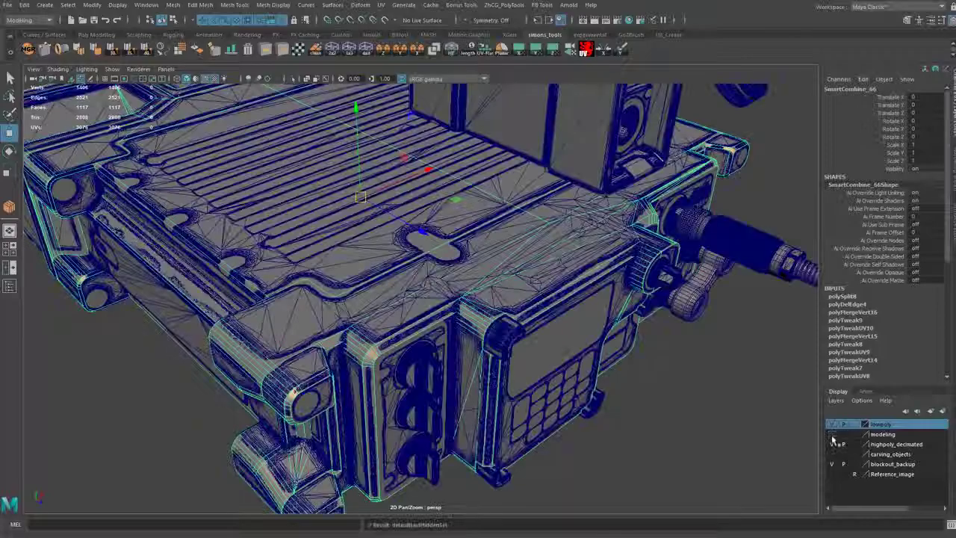
pyautogui.moveTo(568, 313)
pyautogui.keyDown('alt'); pyautogui.mouseDown()
pyautogui.moveTo(669, 386)
pyautogui.moveTo(564, 356)
pyautogui.mouseUp(); pyautogui.keyUp('alt')
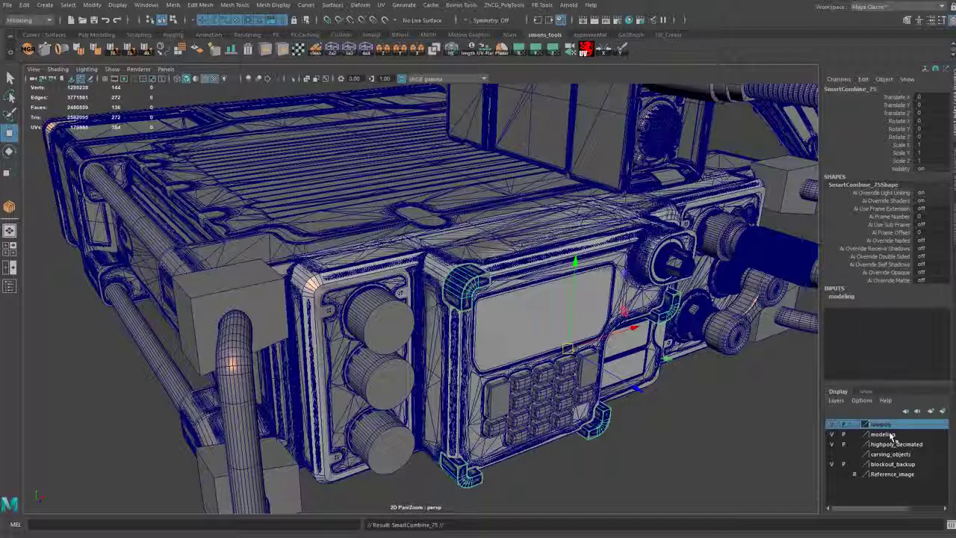
pyautogui.click(916, 449)
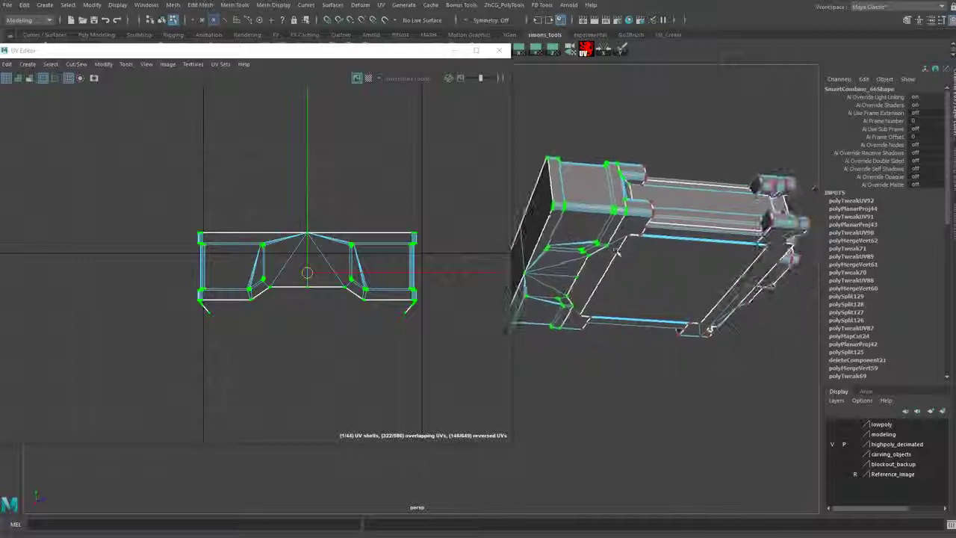
# - Cut the UV shell along the chosen edge, then unfold the shell into a flat strip
pyautogui.keyDown('shift'); pyautogui.rightClick(307, 260); pyautogui.keyUp('shift')
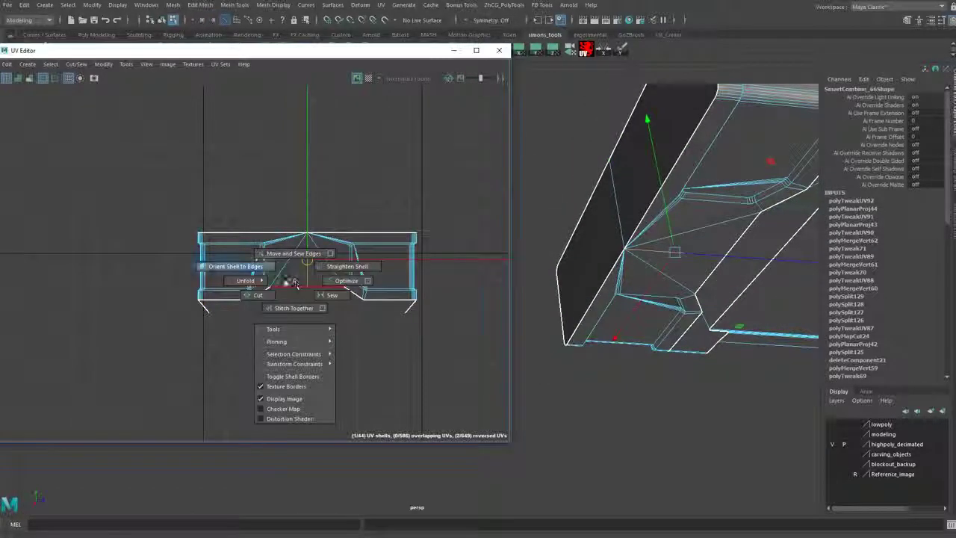
pyautogui.click(258, 295)
pyautogui.moveTo(128, 204); pyautogui.dragTo(438, 351)
pyautogui.keyDown('shift'); pyautogui.rightClick(199, 166); pyautogui.keyUp('shift')
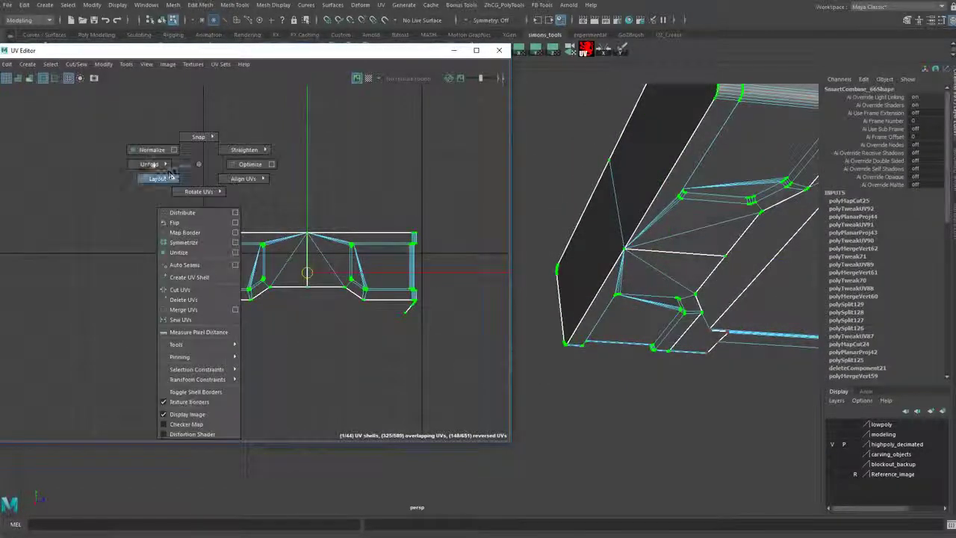
pyautogui.click(170, 177)
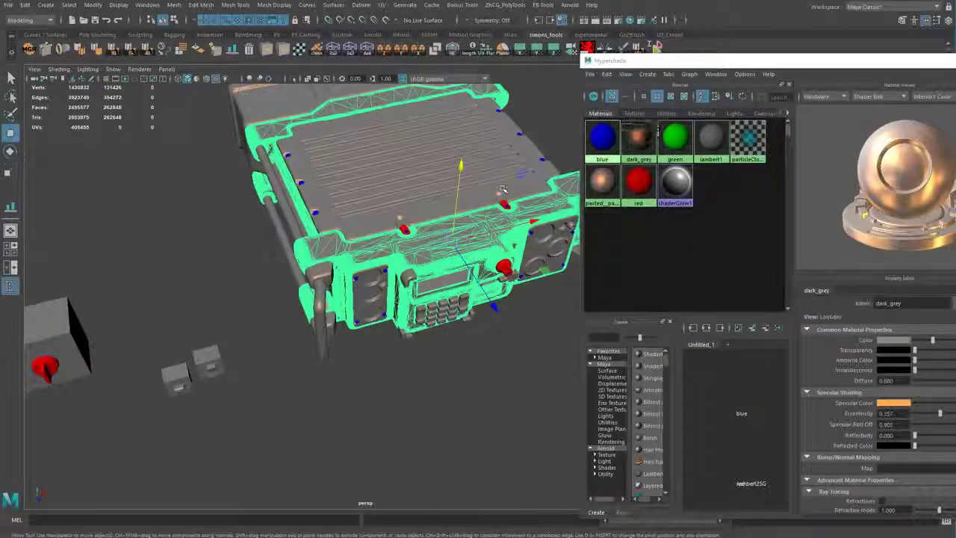
# - Assign the green material to the radio's top faces and review it under rotated lighting
pyautogui.moveTo(675, 142); pyautogui.dragTo(469, 352, button='middle')
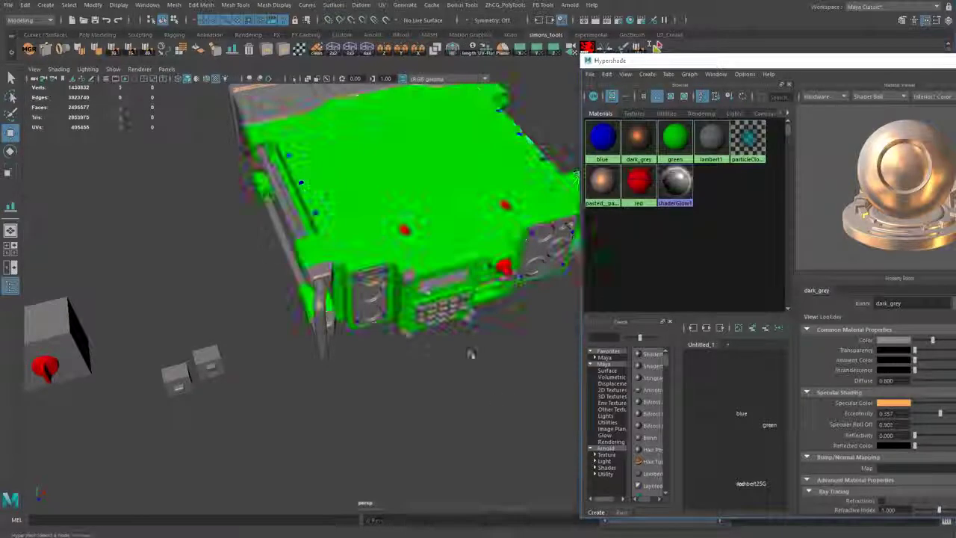
pyautogui.moveTo(470, 351)
pyautogui.keyDown('alt'); pyautogui.mouseDown()
pyautogui.moveTo(373, 298)
pyautogui.moveTo(282, 365)
pyautogui.mouseUp(); pyautogui.keyUp('alt')
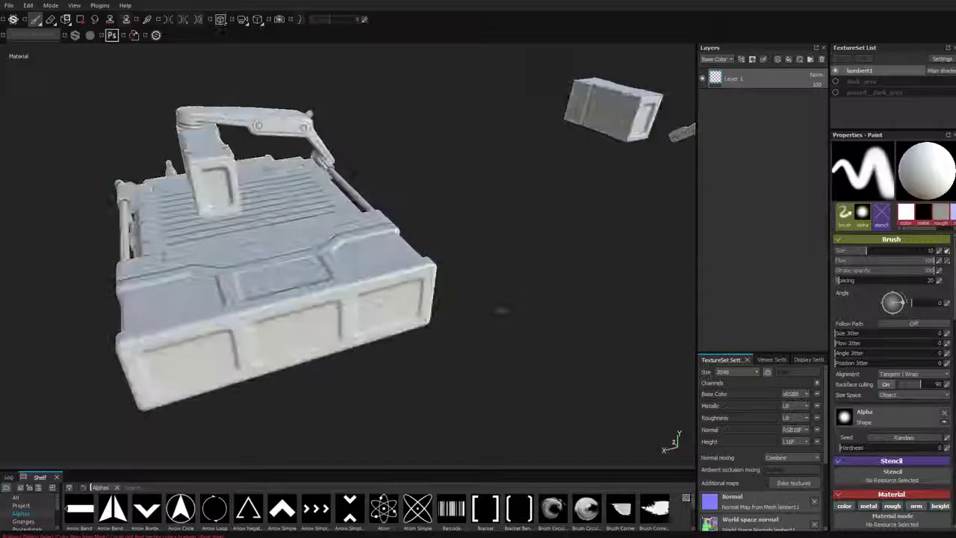
pyautogui.keyDown('shift'); pyautogui.moveTo(500, 311); pyautogui.dragTo(519, 312, button='right'); pyautogui.keyUp('shift')
pyautogui.moveTo(519, 312)
pyautogui.keyDown('alt'); pyautogui.mouseDown()
pyautogui.moveTo(631, 338)
pyautogui.moveTo(389, 344)
pyautogui.moveTo(417, 344)
pyautogui.mouseUp(); pyautogui.keyUp('alt')
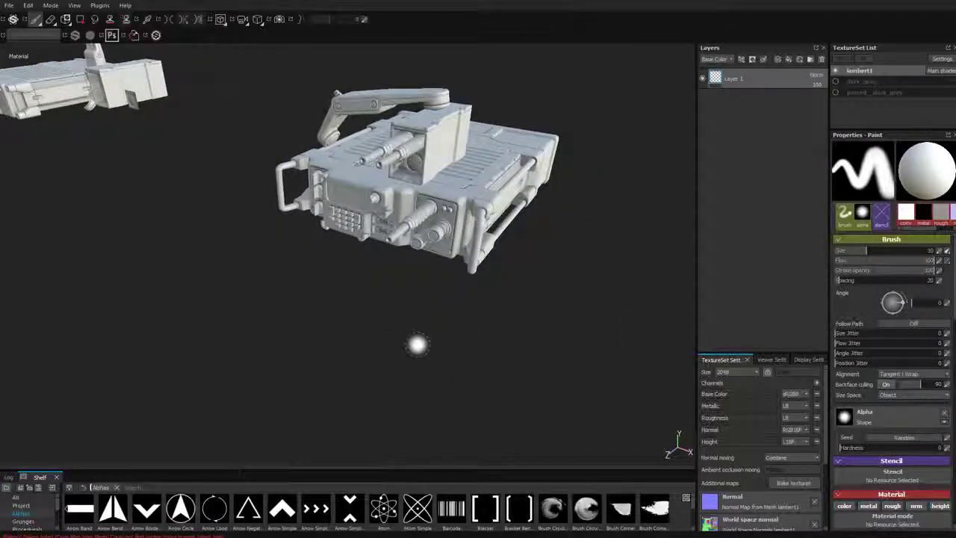
# - Cycle the baked map display to Ambient occlusion and orbit the radio to inspect it
pyautogui.press('b')
pyautogui.press('b')
pyautogui.press('b')
pyautogui.scroll(3, 438, 294)
pyautogui.press('b')
pyautogui.keyDown('alt'); pyautogui.moveTo(439, 294); pyautogui.dragTo(417, 304); pyautogui.keyUp('alt')
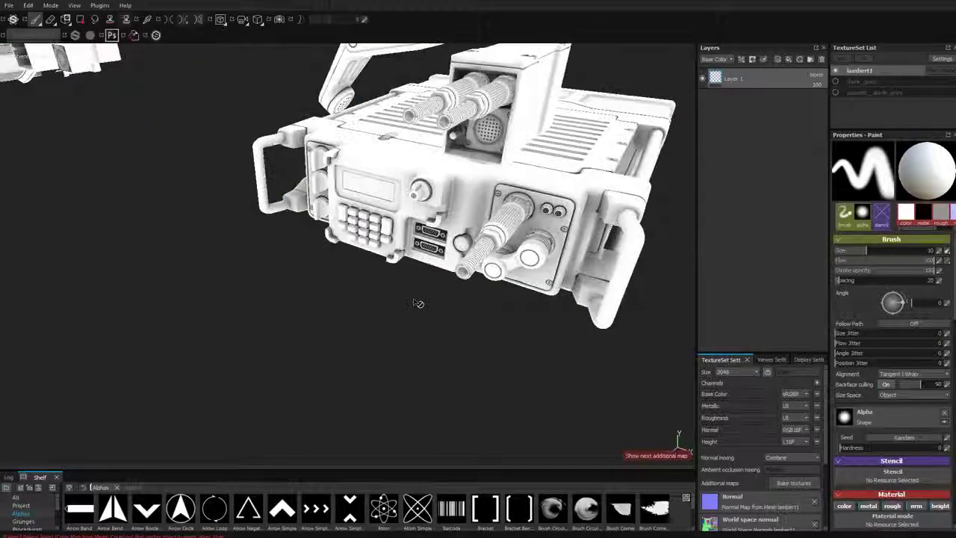
pyautogui.keyDown('alt'); pyautogui.moveTo(587, 354); pyautogui.dragTo(562, 359); pyautogui.keyUp('alt')
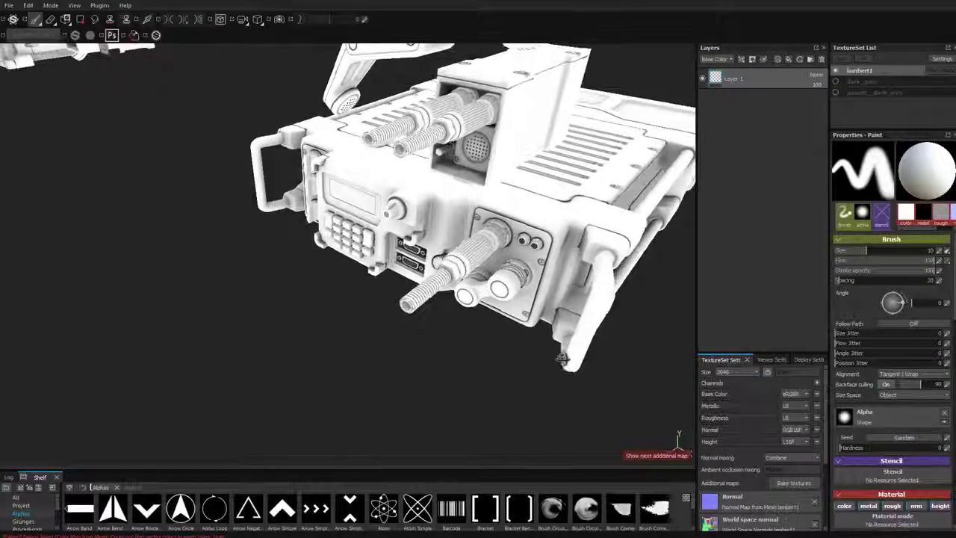
pyautogui.moveTo(646, 306)
pyautogui.keyDown('alt'); pyautogui.mouseDown()
pyautogui.moveTo(567, 328)
pyautogui.moveTo(465, 337)
pyautogui.moveTo(555, 320)
pyautogui.moveTo(528, 290)
pyautogui.moveTo(493, 279)
pyautogui.moveTo(468, 337)
pyautogui.moveTo(452, 335)
pyautogui.moveTo(447, 304)
pyautogui.mouseUp(); pyautogui.keyUp('alt')
pyautogui.scroll(3, 446, 304)
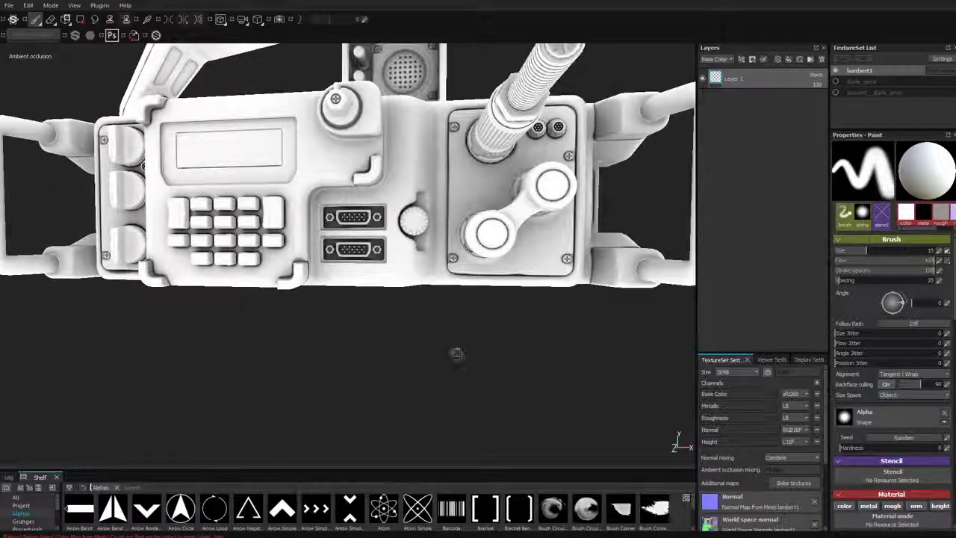
pyautogui.scroll(-2, 457, 353)
pyautogui.moveTo(480, 380)
pyautogui.keyDown('alt'); pyautogui.mouseDown()
pyautogui.moveTo(366, 330)
pyautogui.moveTo(433, 386)
pyautogui.moveTo(352, 380)
pyautogui.mouseUp(); pyautogui.keyUp('alt')
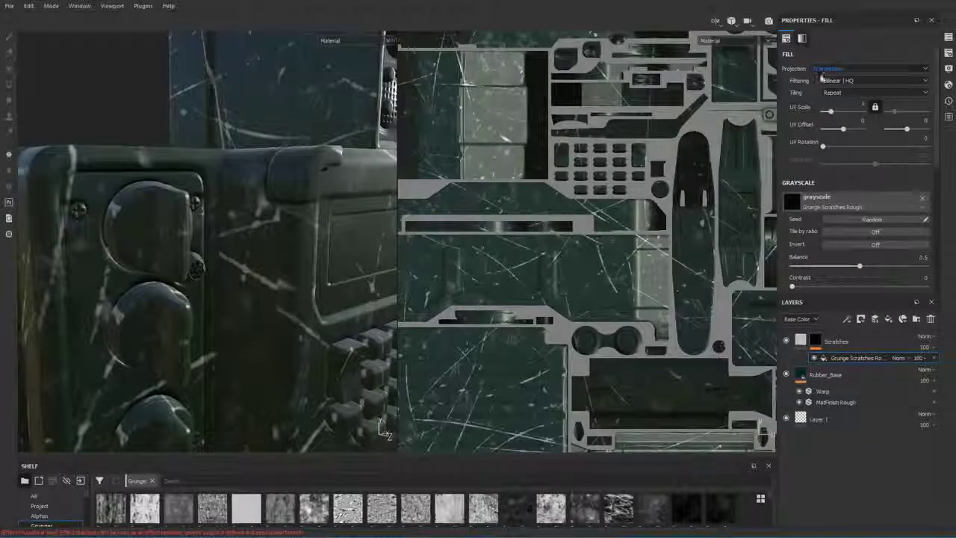
# - Set the scratch fill to Tri-planar projection and tune the fractal mask Levels, midtone 0.246
pyautogui.click(835, 84)
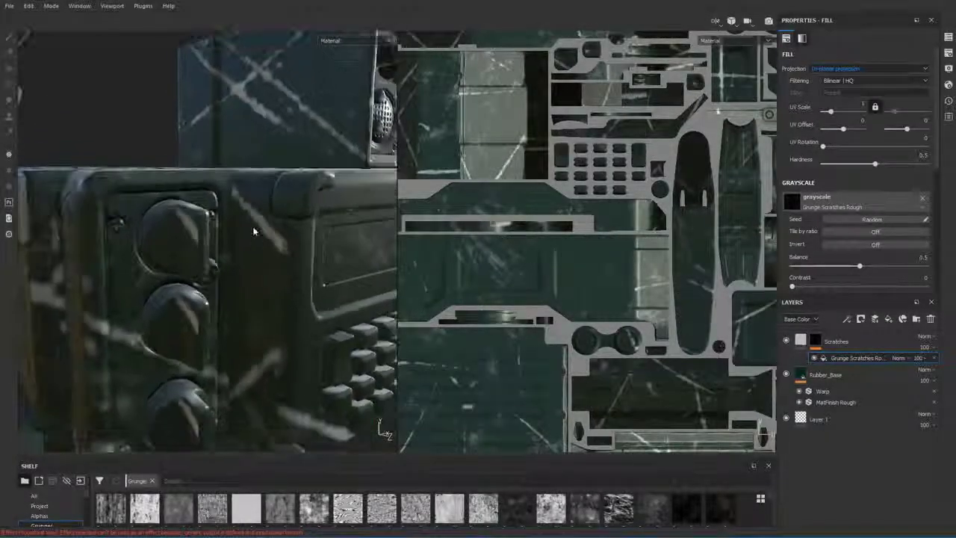
pyautogui.moveTo(224, 261)
pyautogui.keyDown('alt'); pyautogui.mouseDown()
pyautogui.moveTo(213, 288)
pyautogui.moveTo(252, 262)
pyautogui.moveTo(254, 249)
pyautogui.moveTo(258, 256)
pyautogui.mouseUp(); pyautogui.keyUp('alt')
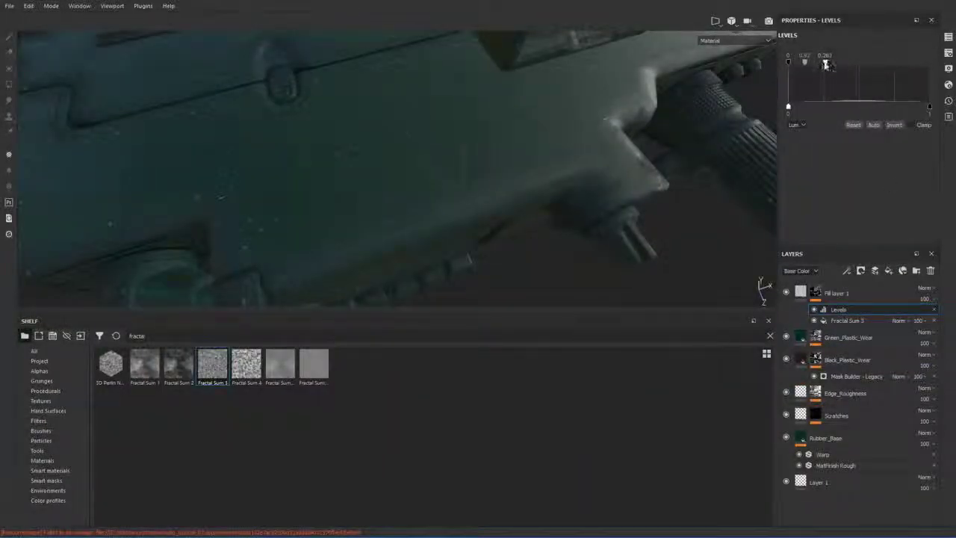
pyautogui.moveTo(826, 65)
pyautogui.mouseDown()
pyautogui.moveTo(928, 61)
pyautogui.moveTo(833, 62)
pyautogui.mouseUp()
pyautogui.moveTo(819, 71); pyautogui.dragTo(823, 71)
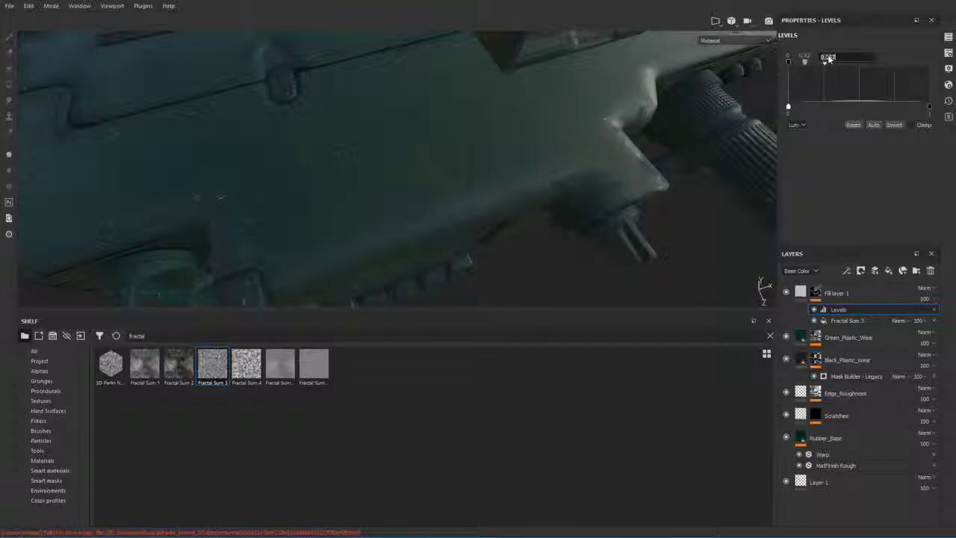
pyautogui.moveTo(461, 129)
pyautogui.keyDown('alt'); pyautogui.mouseDown()
pyautogui.moveTo(521, 171)
pyautogui.moveTo(516, 160)
pyautogui.moveTo(501, 186)
pyautogui.mouseUp(); pyautogui.keyUp('alt')
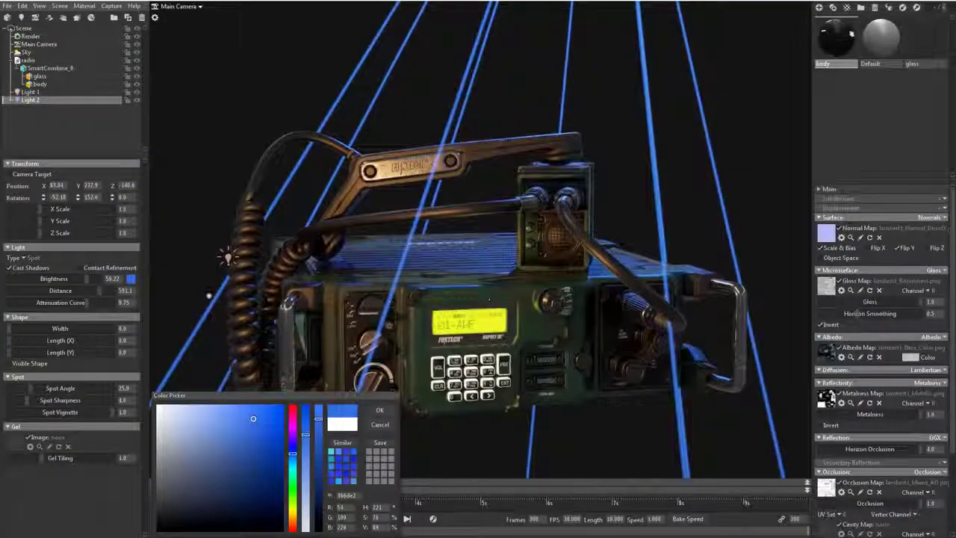
# - Make the spotlight a paler blue, raise its brightness, and set Spot Angle to 37.5
pyautogui.moveTo(239, 423)
pyautogui.mouseDown()
pyautogui.moveTo(210, 410)
pyautogui.moveTo(222, 420)
pyautogui.mouseUp()
pyautogui.click(385, 410)
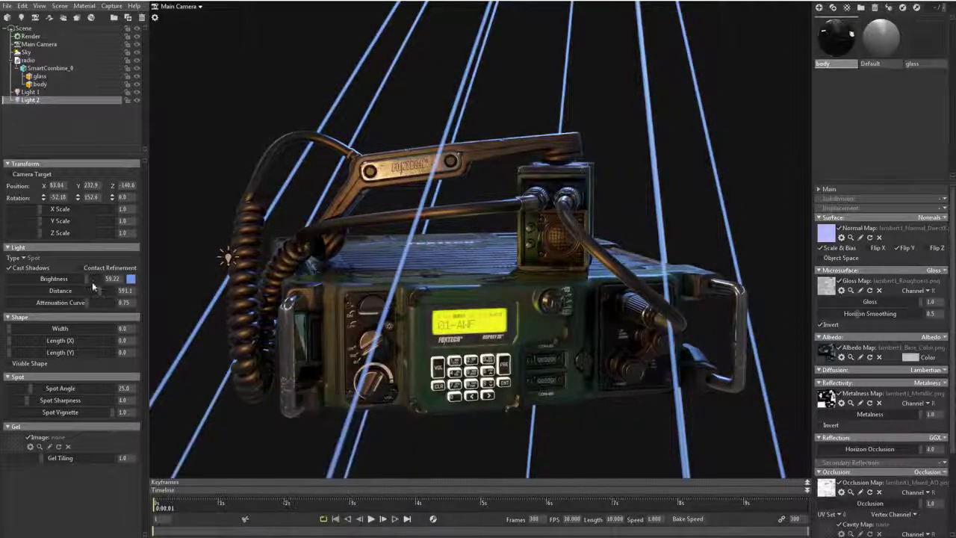
pyautogui.moveTo(104, 278); pyautogui.dragTo(139, 297)
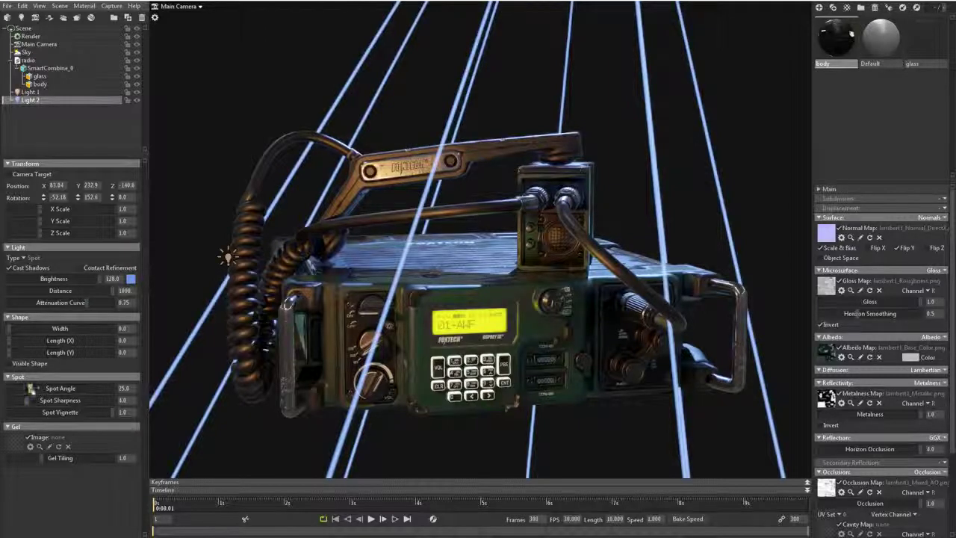
pyautogui.moveTo(30, 387); pyautogui.dragTo(28, 400)
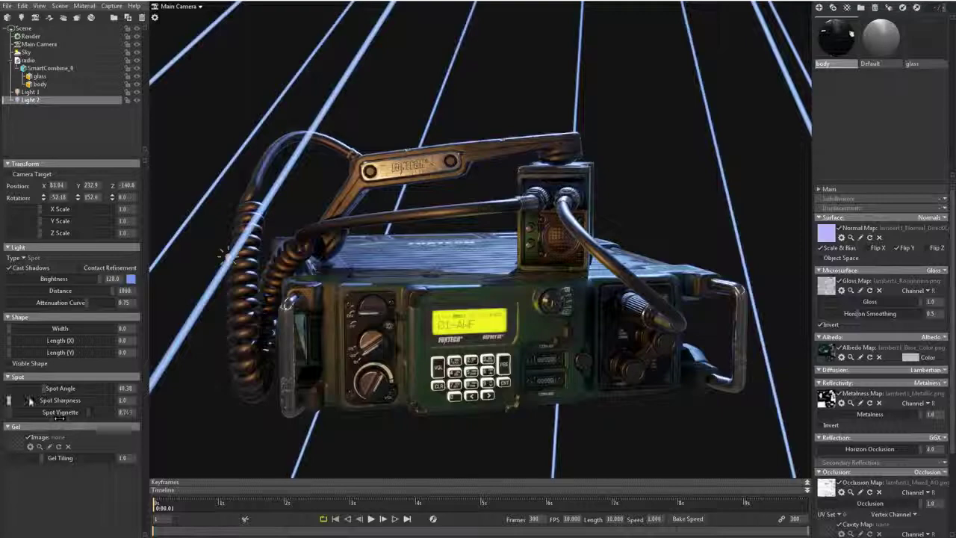
pyautogui.moveTo(42, 387); pyautogui.dragTo(43, 391)
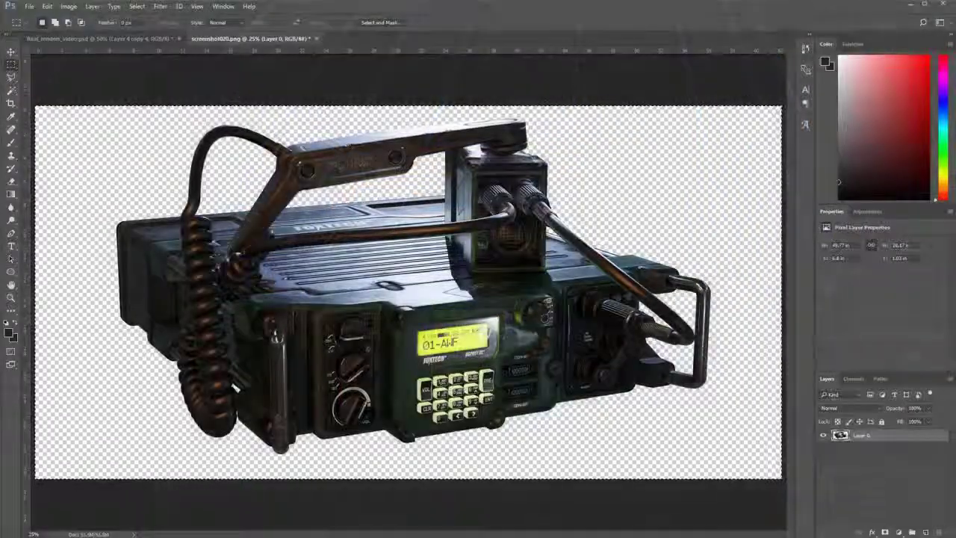
# - Paste the radio render as a new layer, scale it to about 33% and centre it on the canvas
pyautogui.hotkey('ctrl', 'v')
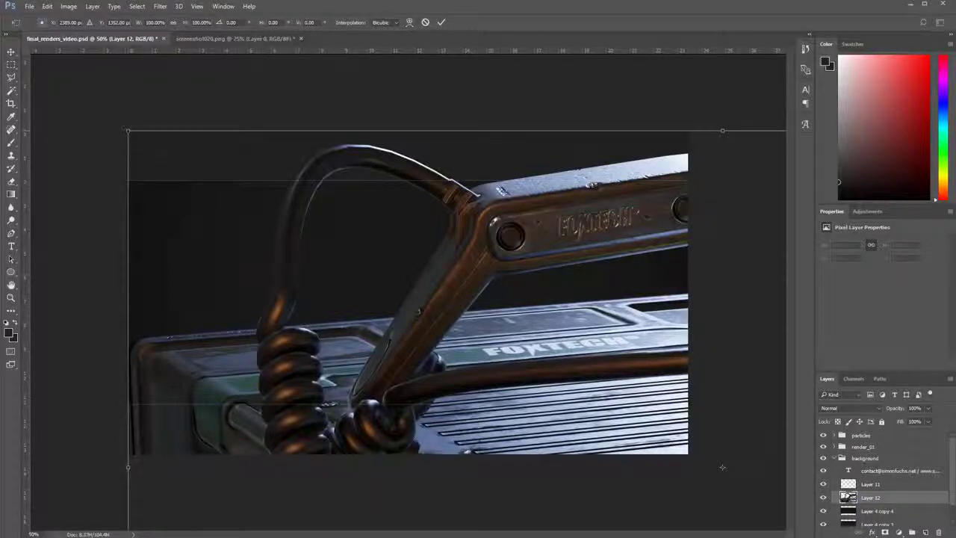
pyautogui.keyDown('shift'); pyautogui.moveTo(722, 466); pyautogui.dragTo(392, 265); pyautogui.keyUp('shift')
pyautogui.moveTo(448, 224); pyautogui.dragTo(459, 292)
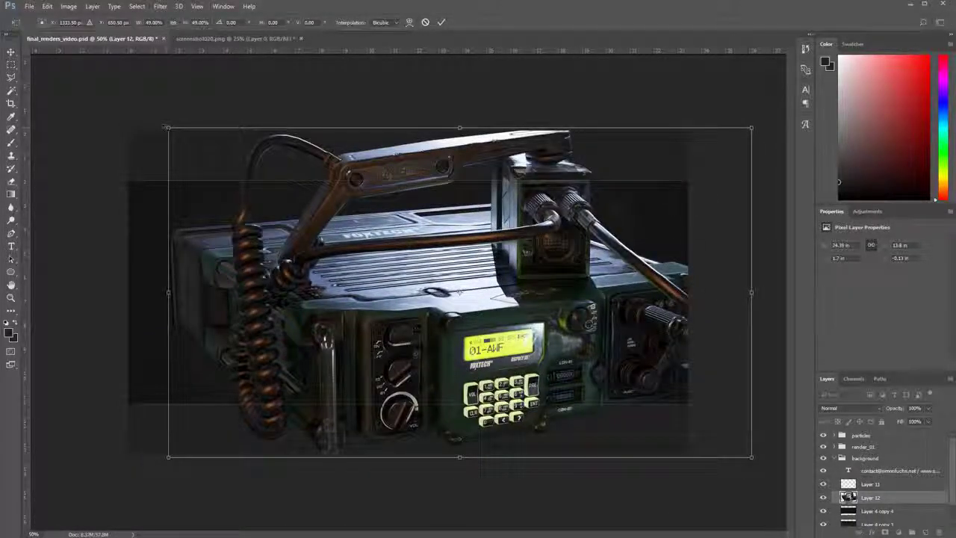
pyautogui.keyDown('alt'); pyautogui.keyDown('shift'); pyautogui.moveTo(168, 128); pyautogui.dragTo(246, 171); pyautogui.keyUp('shift'); pyautogui.keyUp('alt')
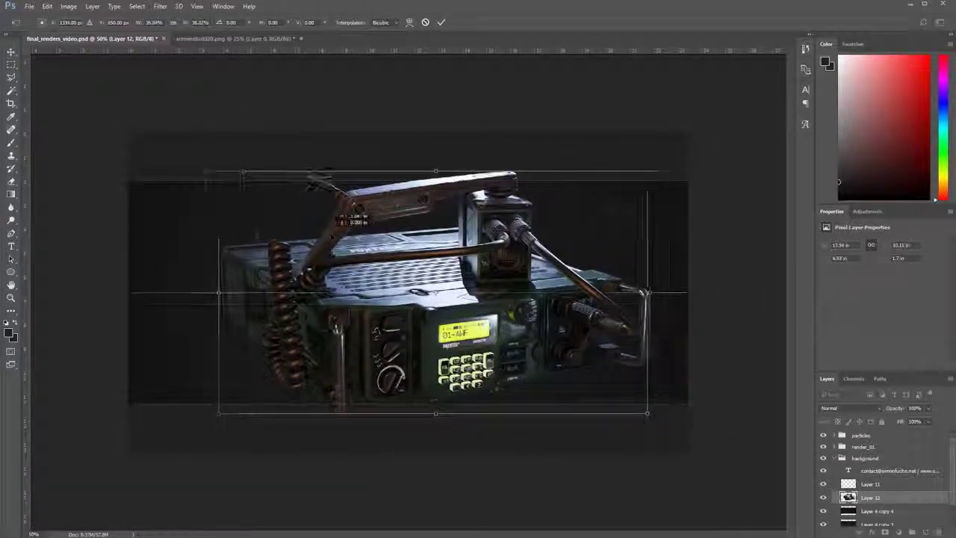
pyautogui.moveTo(448, 291); pyautogui.dragTo(408, 291)
pyautogui.keyDown('alt'); pyautogui.keyDown('shift'); pyautogui.moveTo(206, 171); pyautogui.dragTo(215, 177); pyautogui.keyUp('shift'); pyautogui.keyUp('alt')
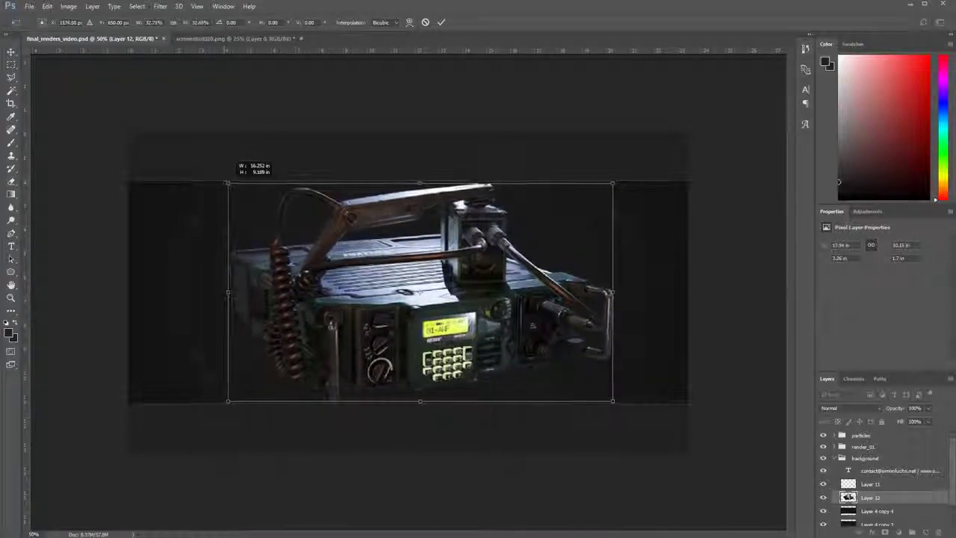